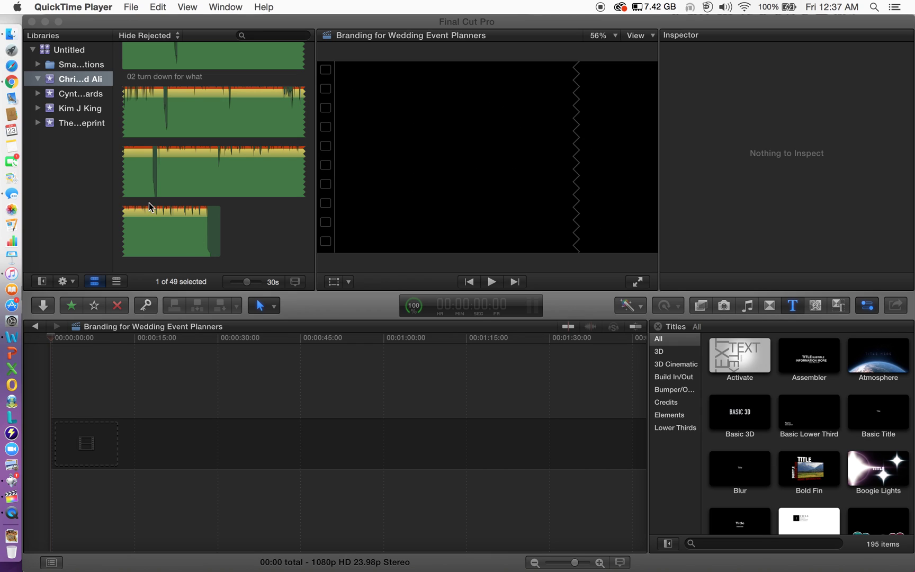
Open the NIKON D7000 card's DCIM > 108D7000 folder in Finder.
click(131, 8)
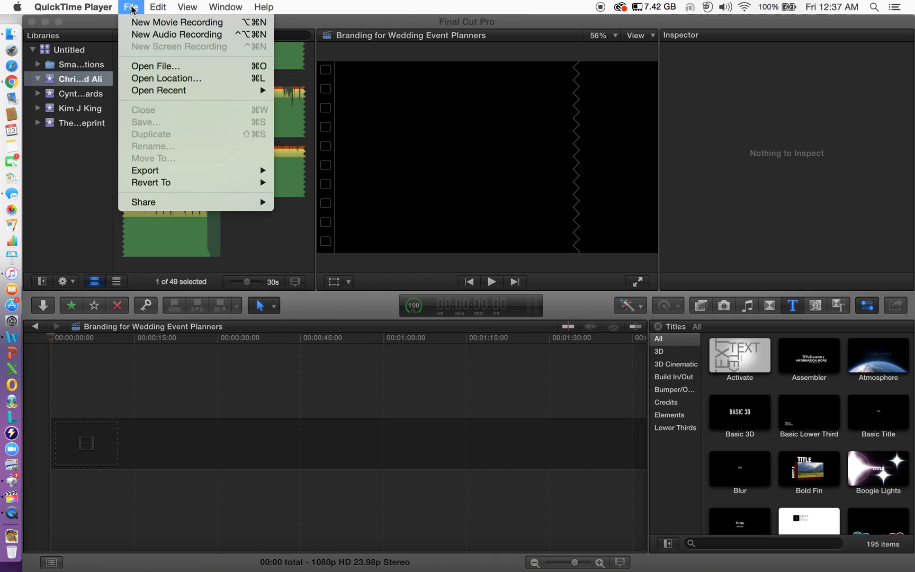
click(72, 189)
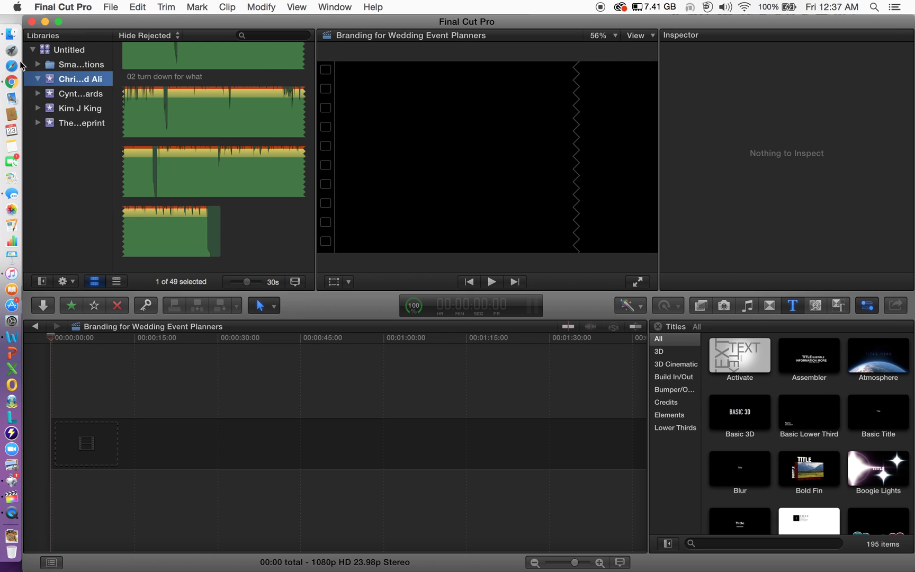
click(11, 34)
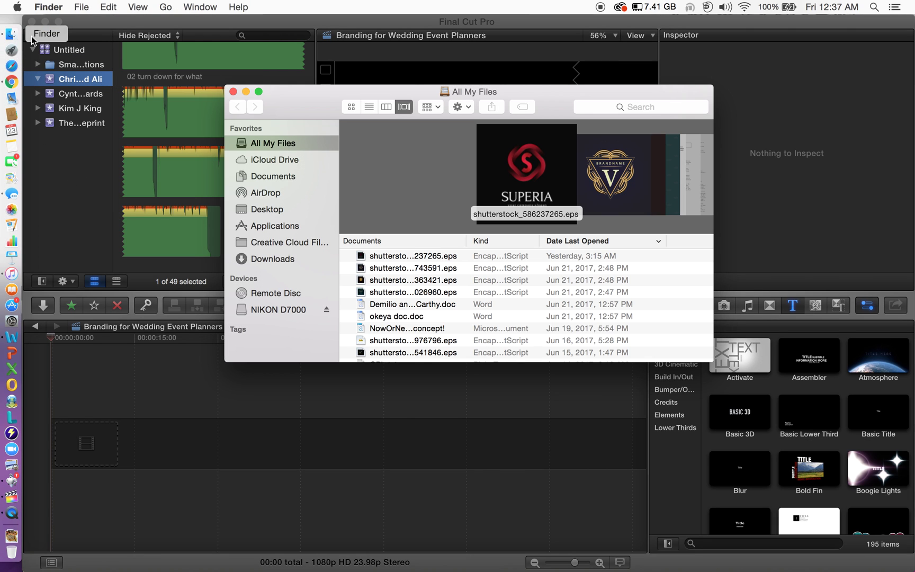
click(292, 309)
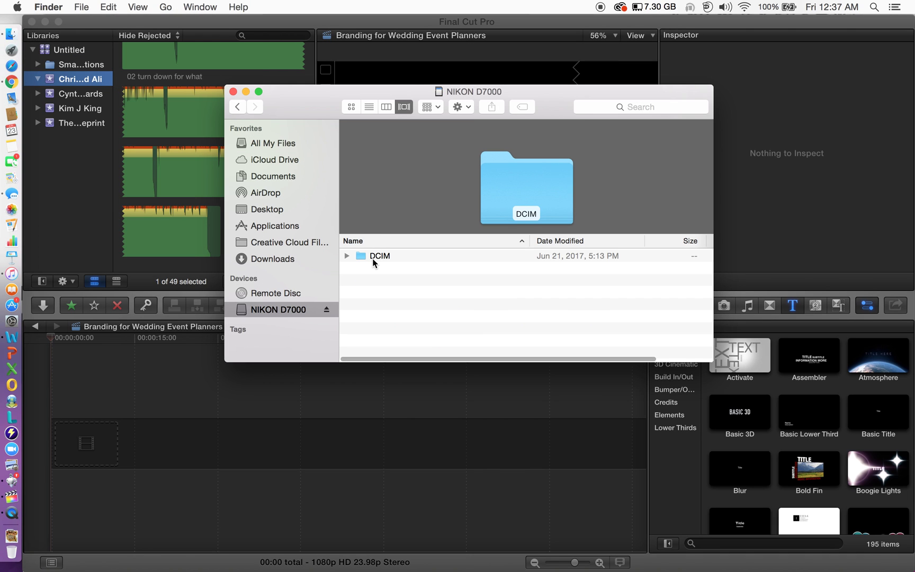
double_click(373, 257)
double_click(393, 257)
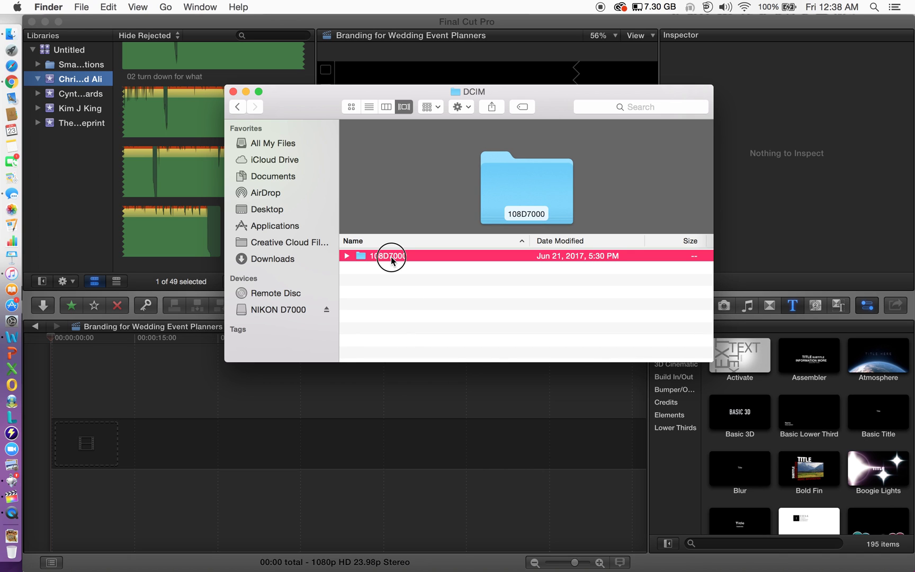
Add DSC_9423.MOV from the card to the Final Cut Pro timeline.
scroll(417, 305, down, 10)
scroll(416, 305, down, 10)
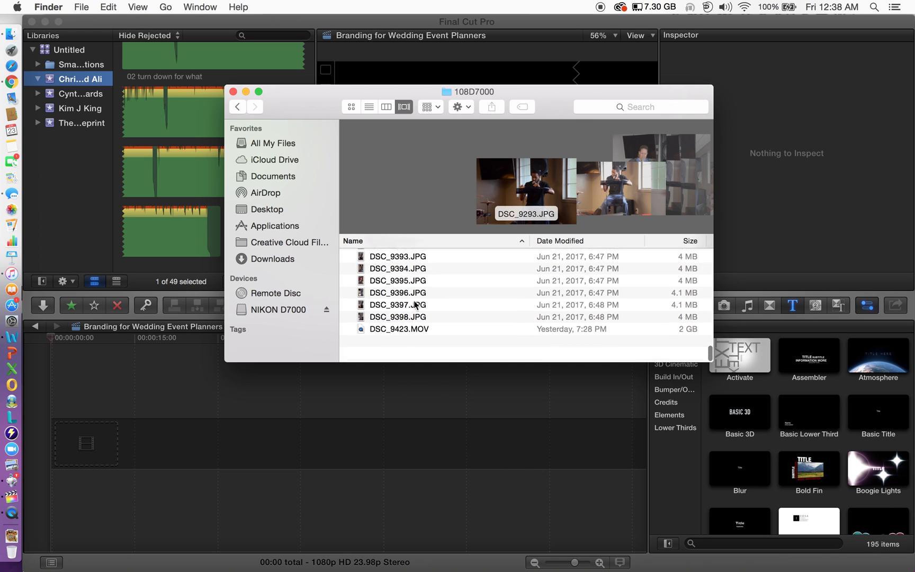
click(416, 356)
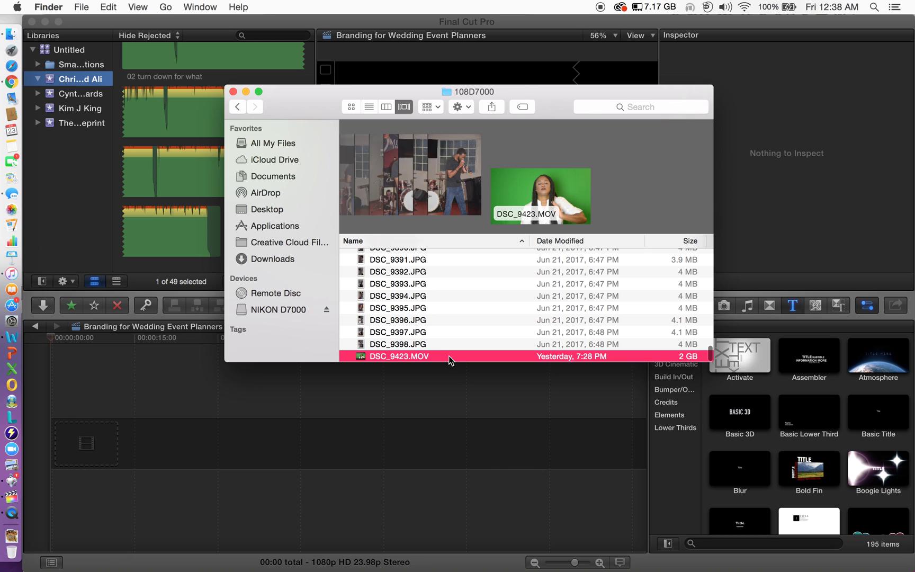
drag(450, 354, 262, 439)
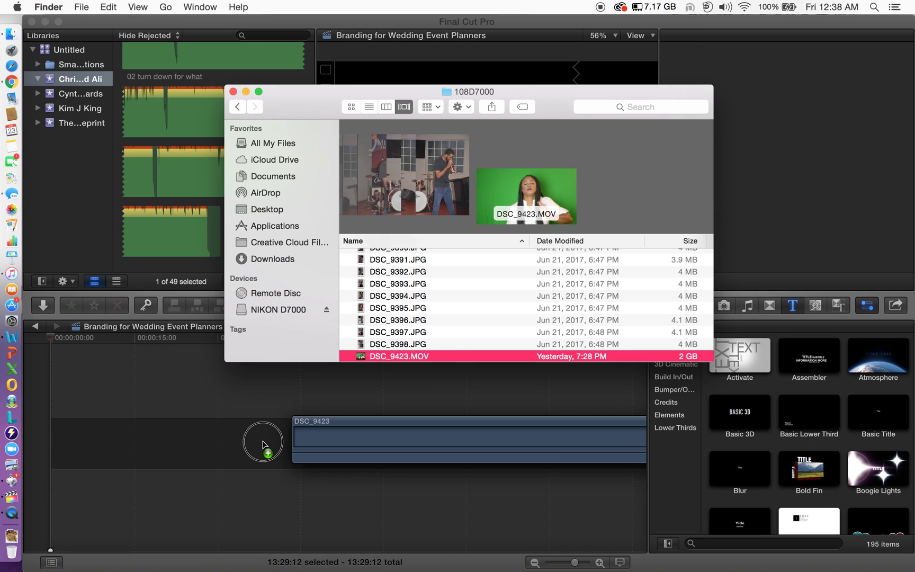
click(178, 393)
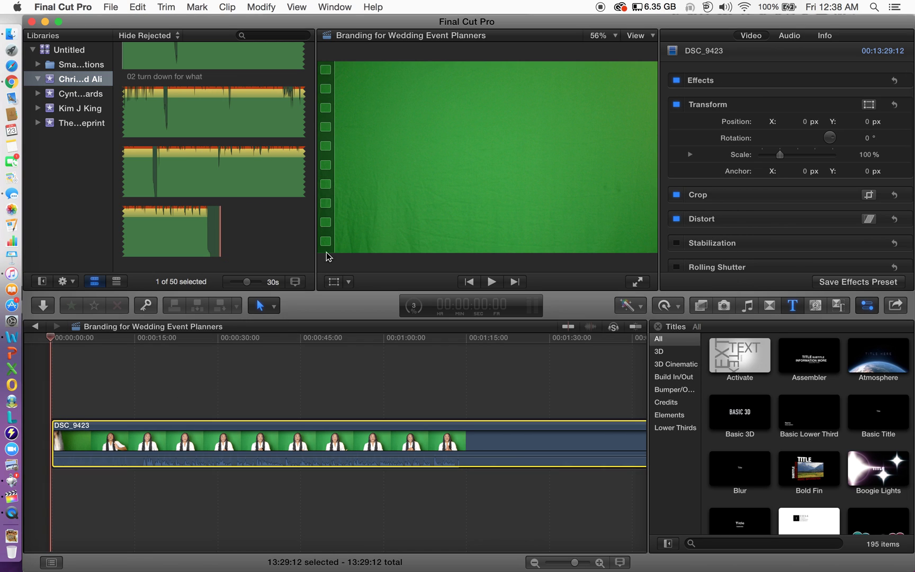
click(339, 393)
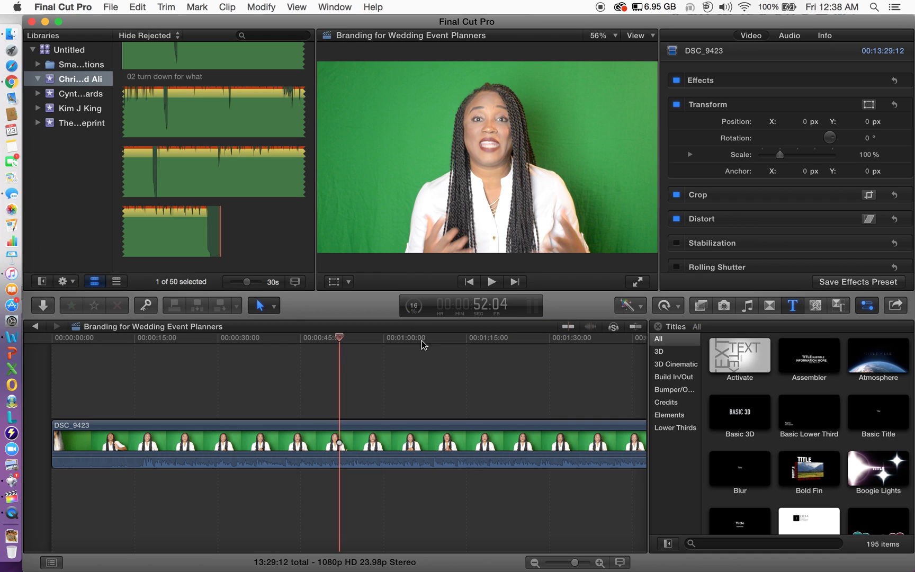
click(280, 395)
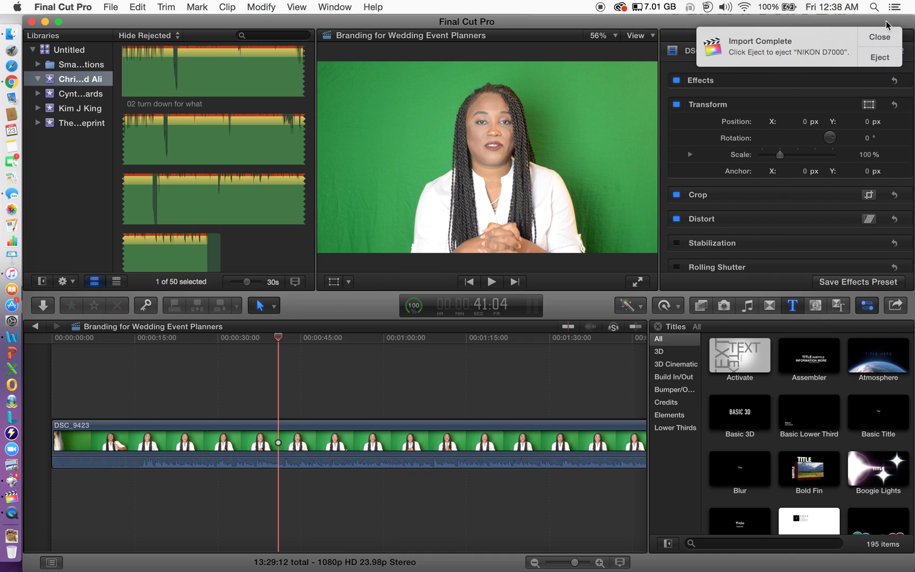
click(881, 36)
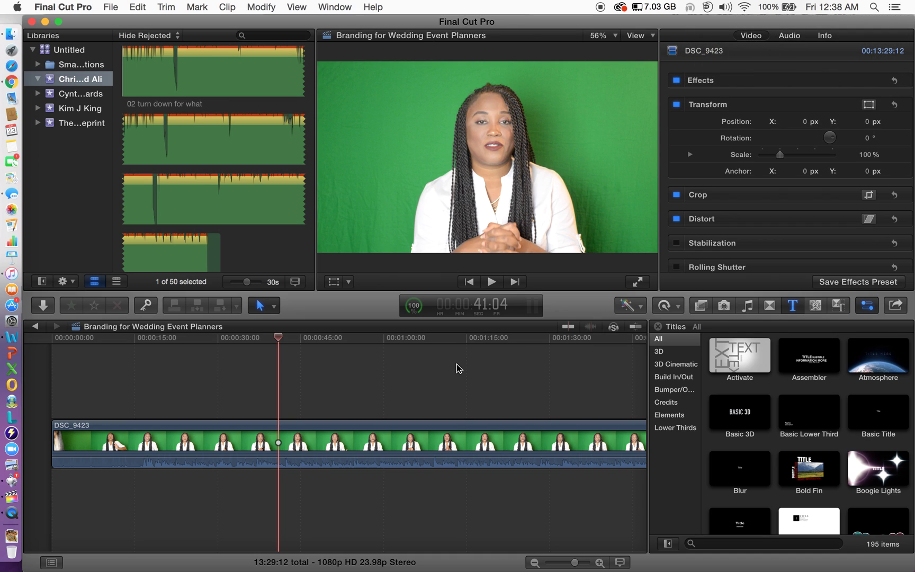
scroll(450, 383, right, 15)
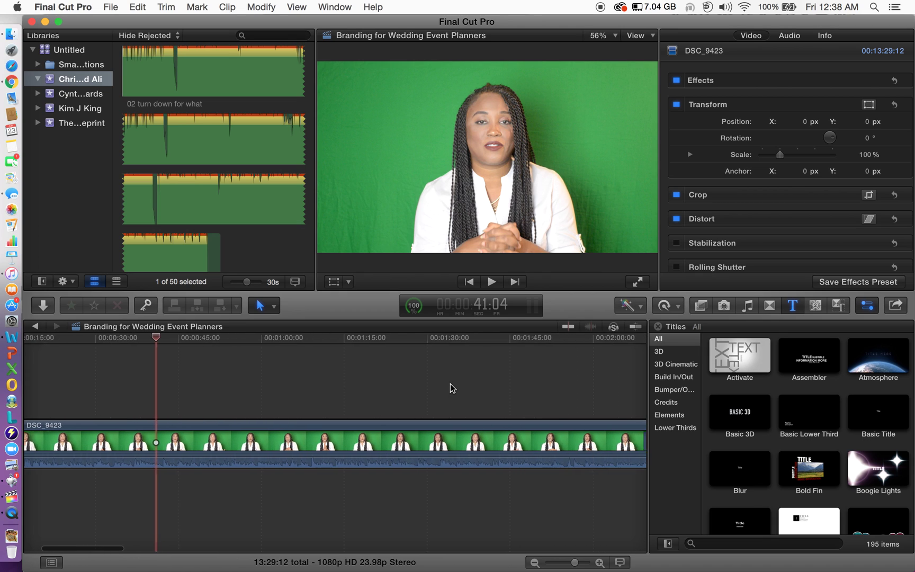
scroll(451, 388, right, 5)
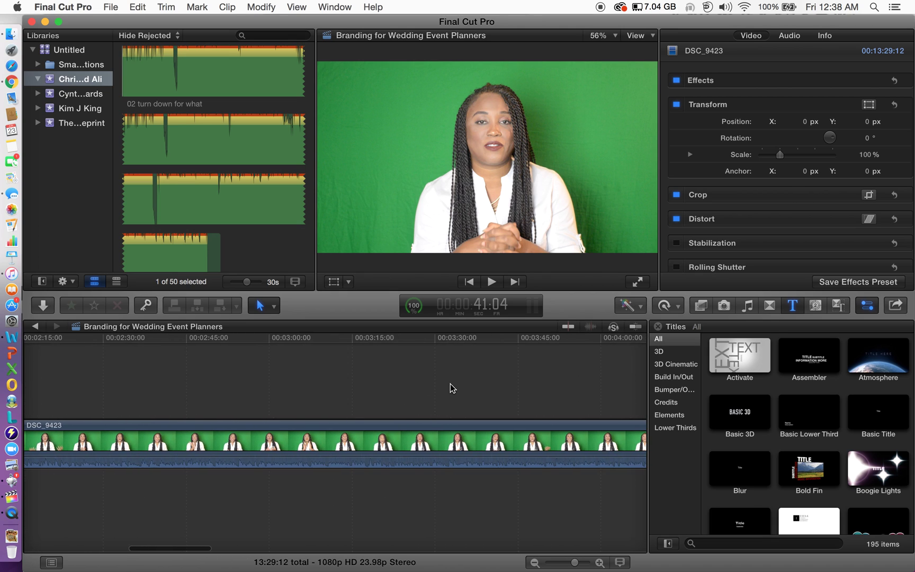
click(374, 389)
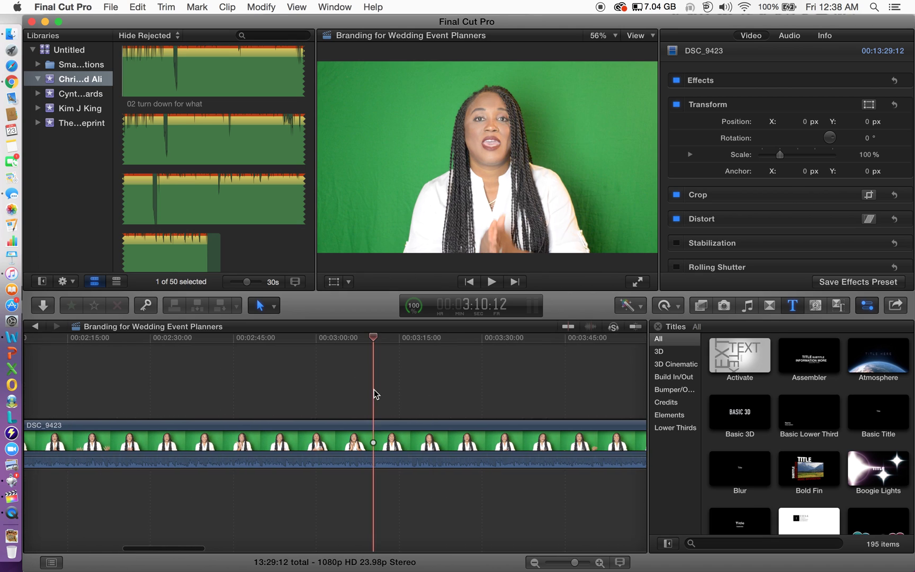
click(392, 442)
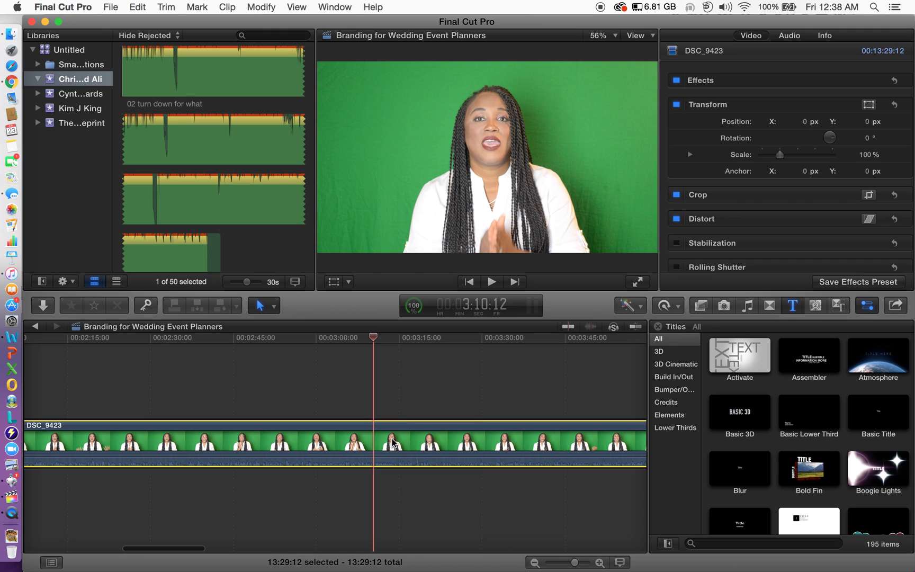
List the Keying effects (Keyer, Luma Keyer) and preview Keyer over the interview clip.
click(700, 307)
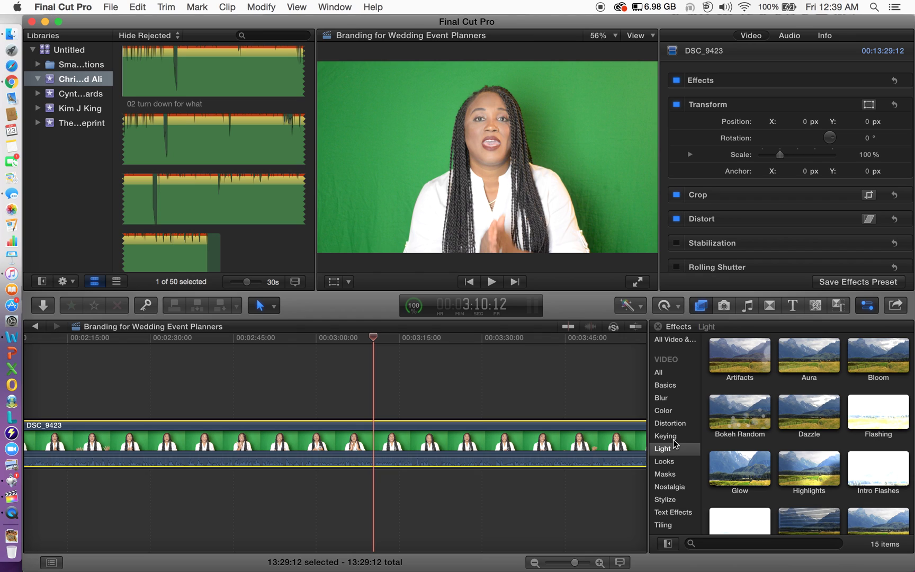
click(672, 439)
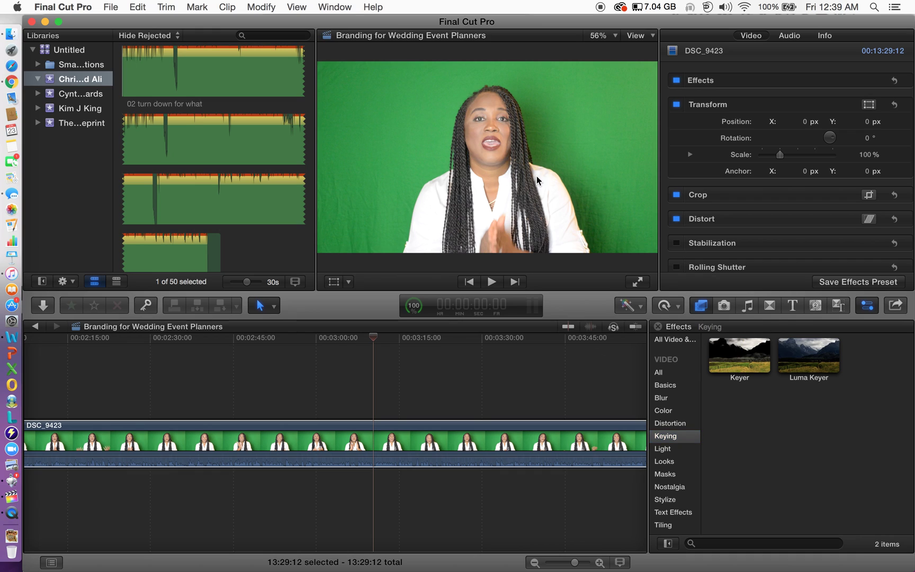
click(425, 101)
mouse_move(741, 369)
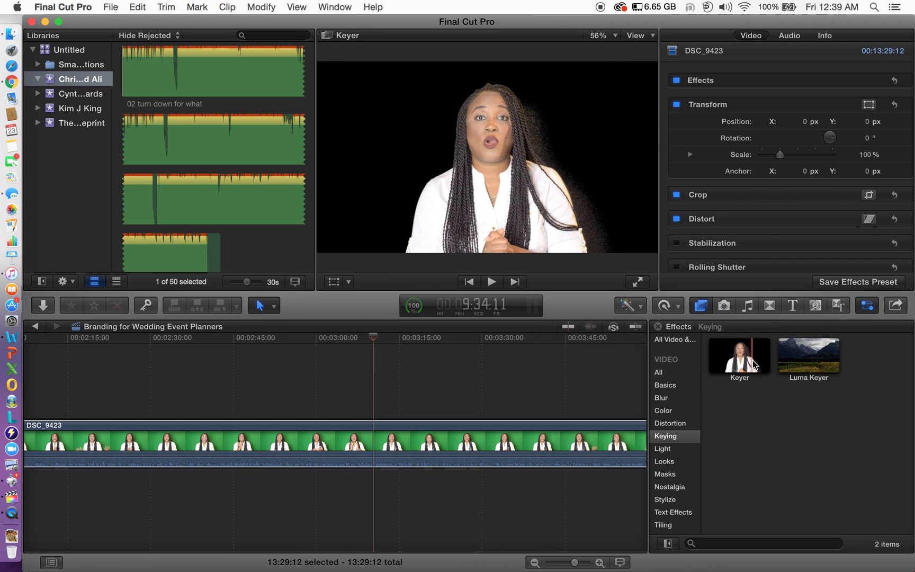
drag(754, 365, 555, 441)
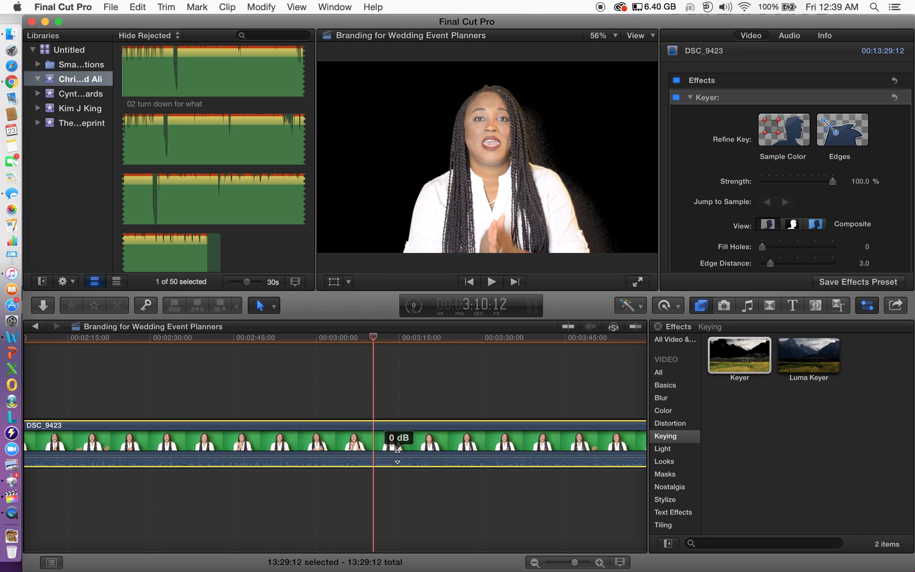
scroll(373, 392, left, 5)
scroll(374, 391, left, 3)
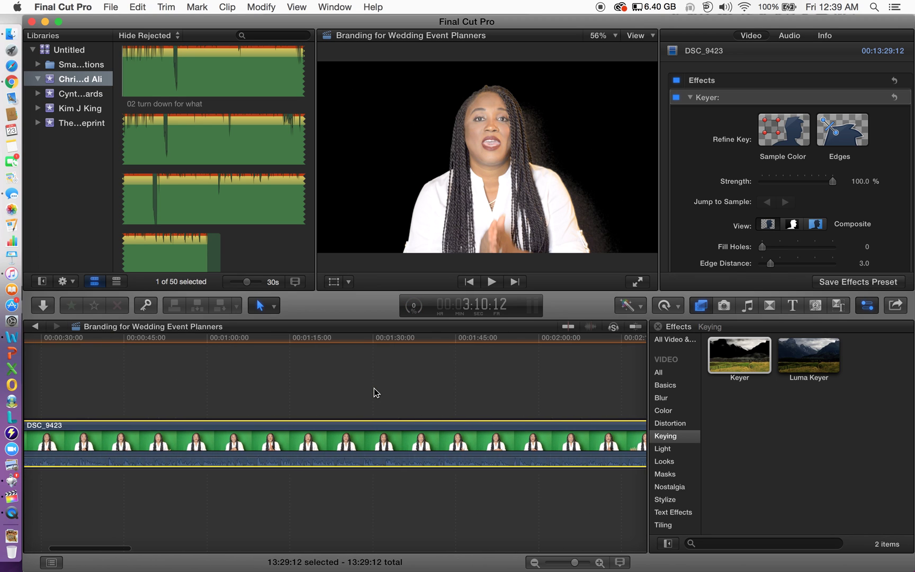
scroll(373, 392, right, 8)
scroll(374, 392, right, 10)
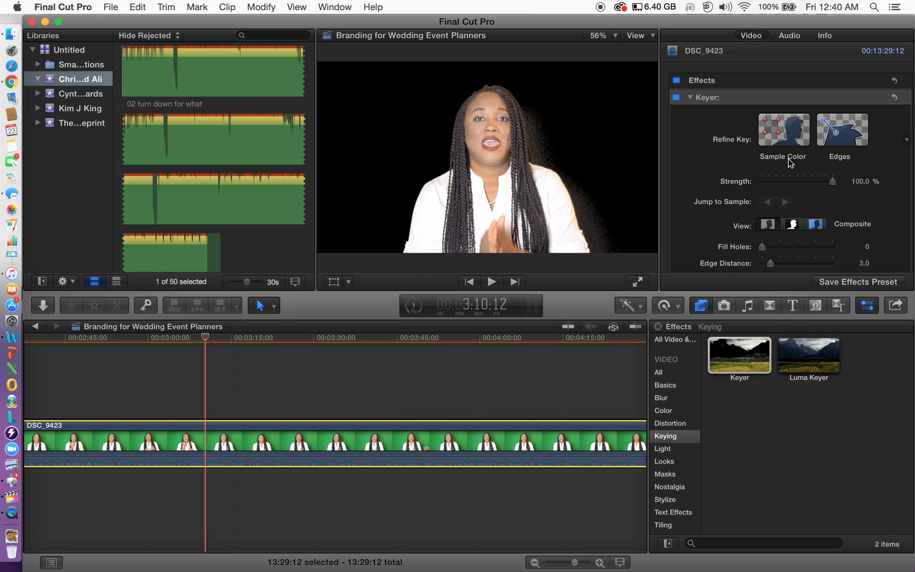
Sample the green background right of the speaker as the Keyer's key colour.
click(778, 138)
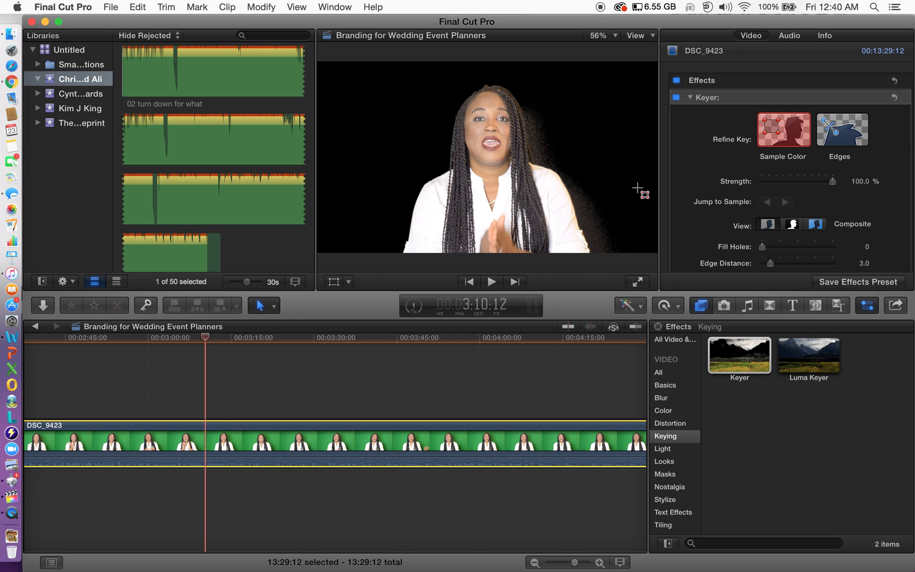
drag(593, 212, 604, 216)
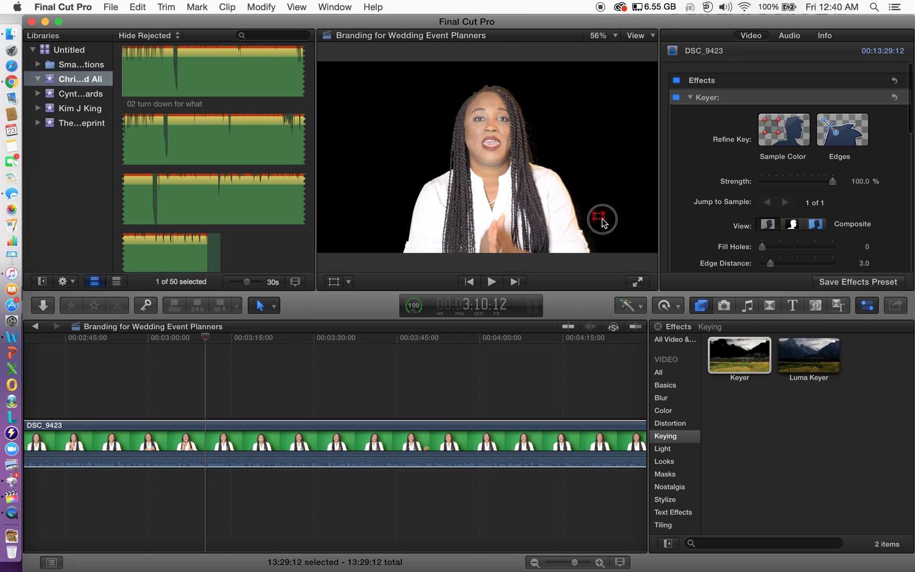
drag(601, 217, 605, 223)
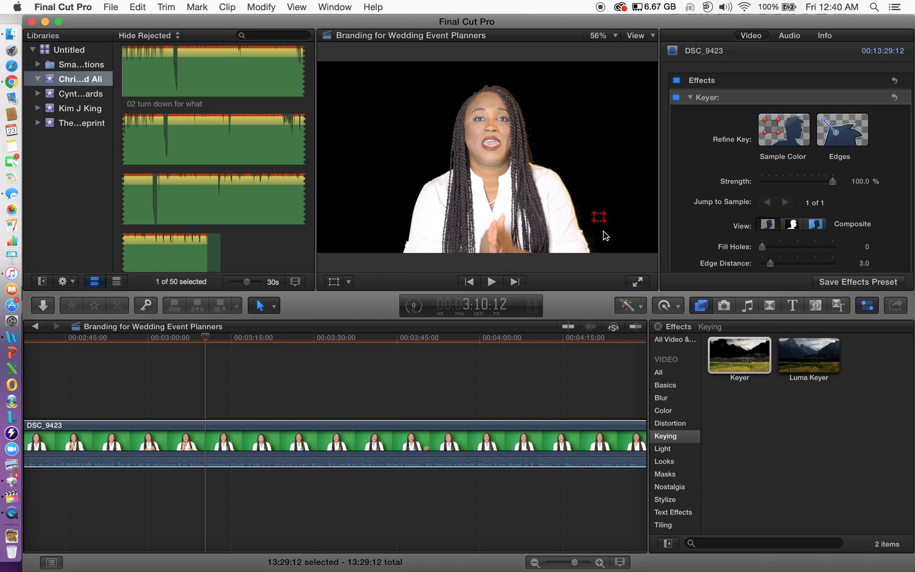
Move the playhead to 5:04:09 in DSC_9423 to check the key.
scroll(469, 387, left, 10)
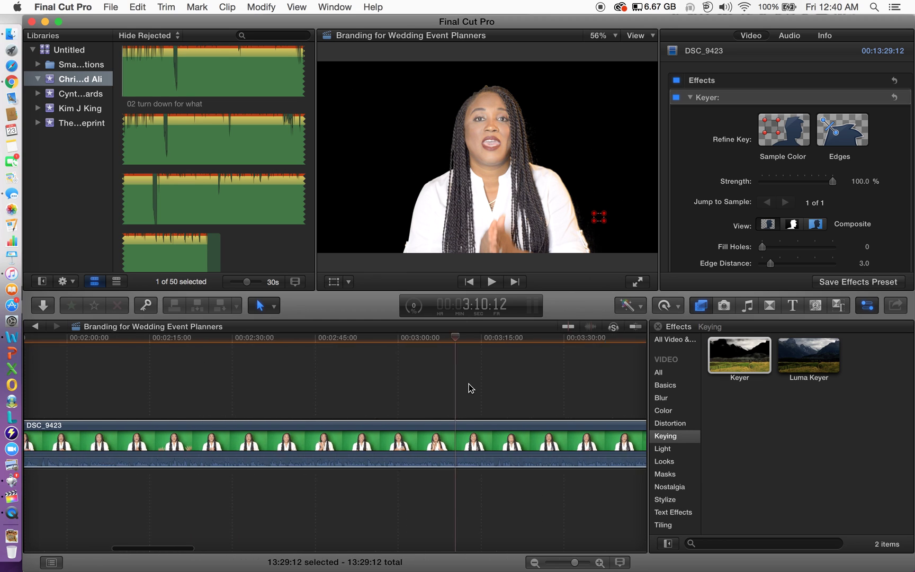
scroll(469, 387, left, 10)
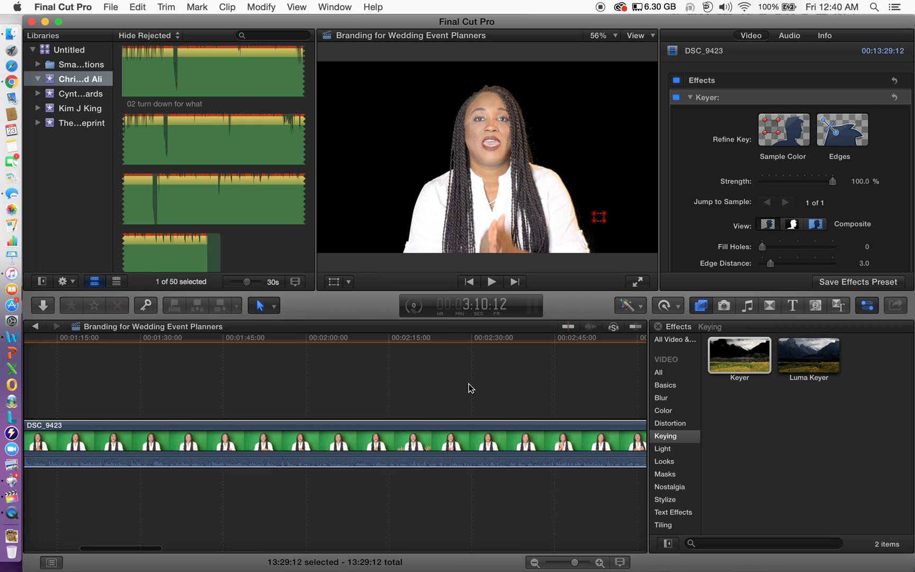
scroll(469, 387, right, 20)
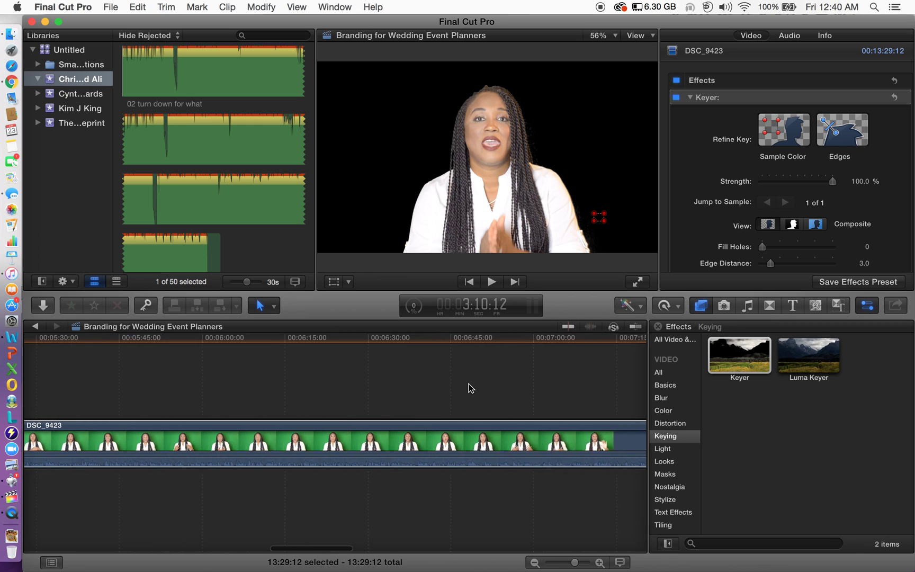
scroll(469, 384, left, 8)
click(444, 379)
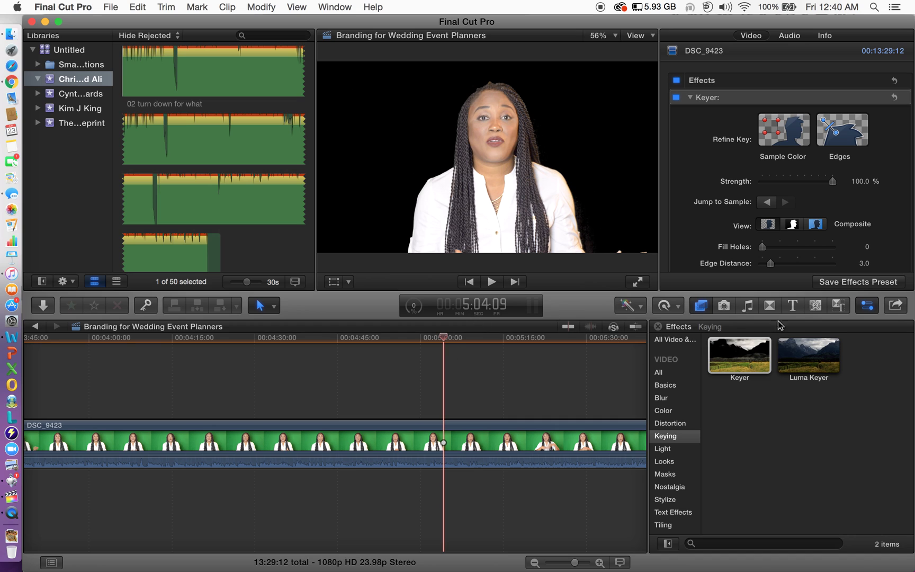
Place the Textures > Gradient generator beneath DSC_9423 as a blue gradient background.
click(816, 306)
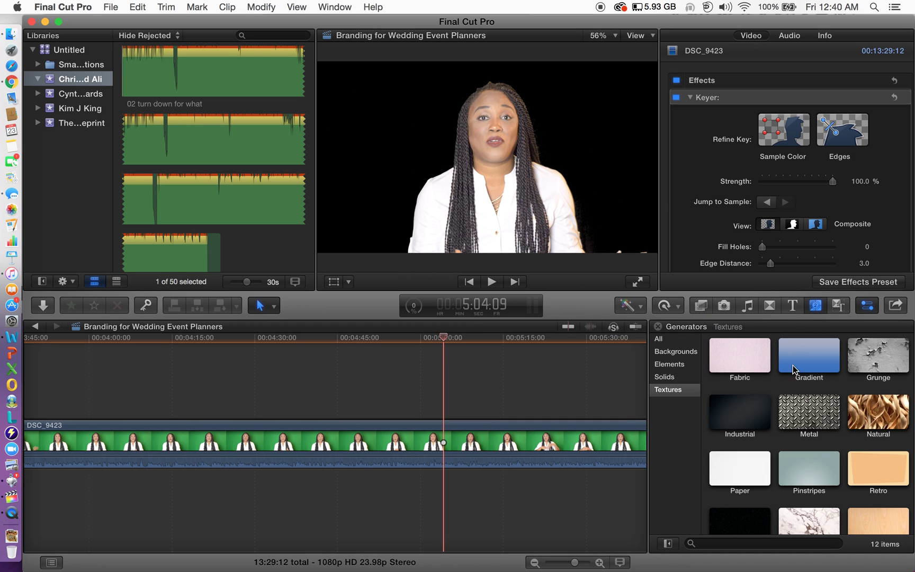
mouse_move(806, 360)
mouse_down()
mouse_move(457, 501)
mouse_move(541, 474)
mouse_move(776, 347)
mouse_move(813, 351)
mouse_up()
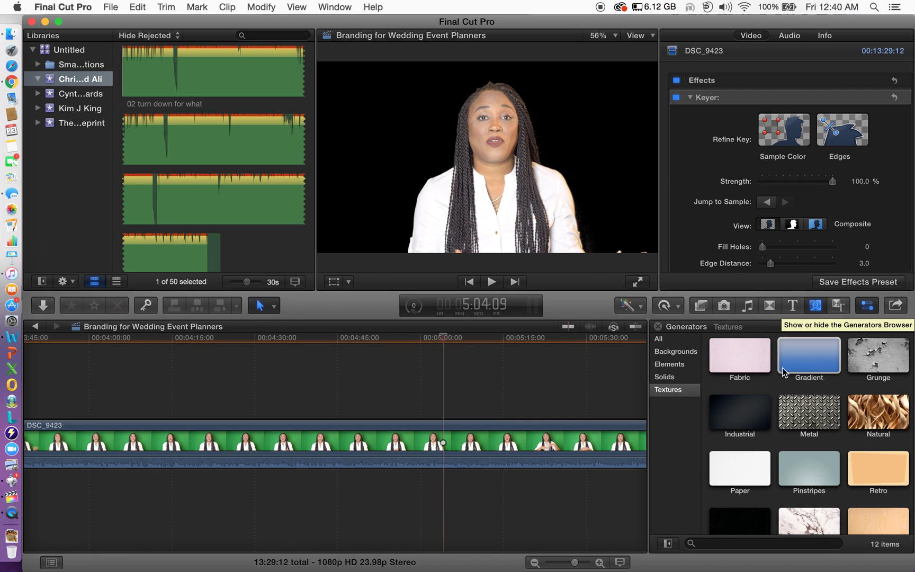
click(671, 353)
scroll(826, 412, down, 3)
scroll(825, 411, down, 5)
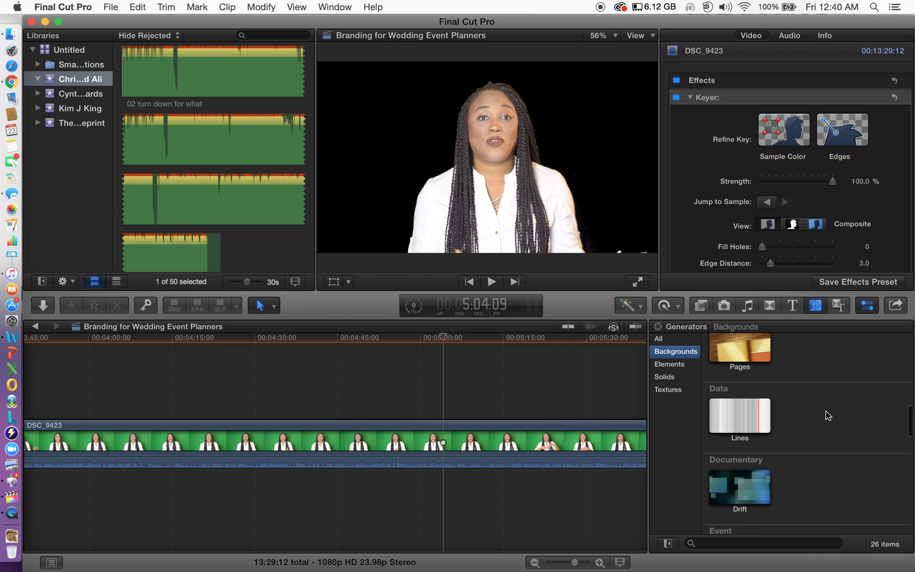
scroll(825, 411, up, 4)
click(668, 391)
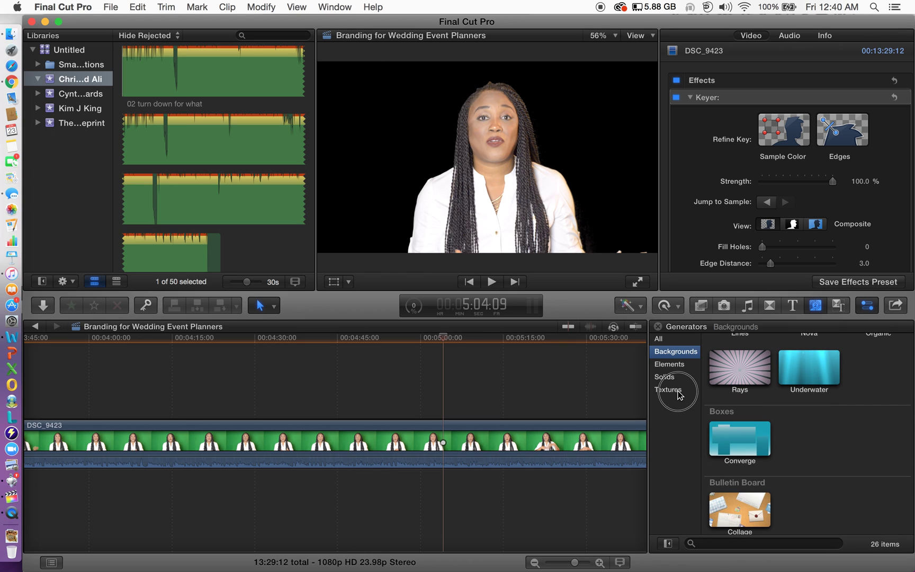
scroll(778, 382, up, 1)
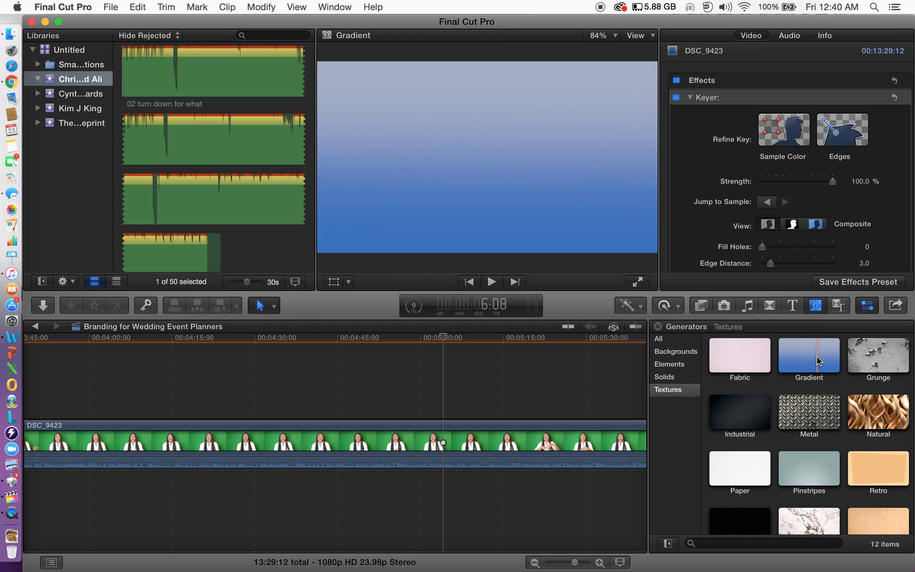
drag(816, 355, 412, 509)
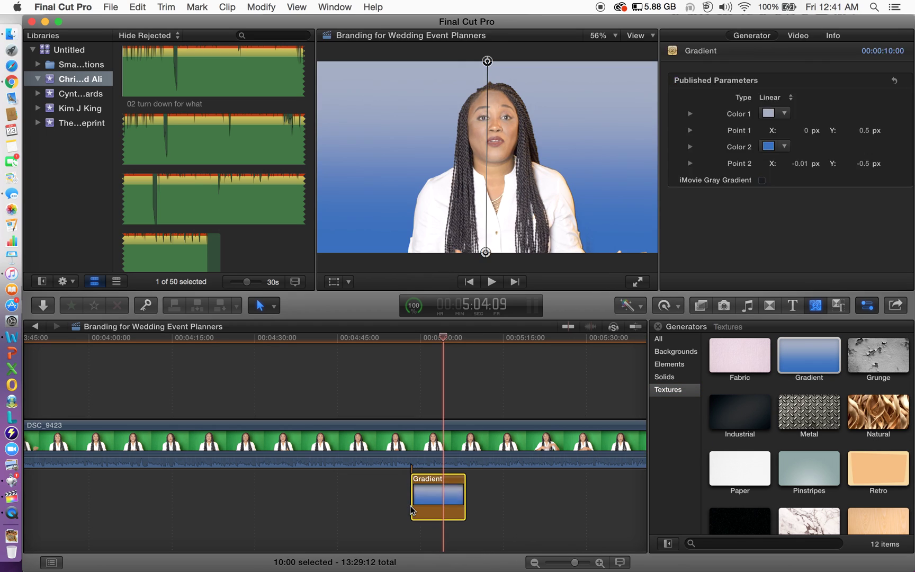
click(439, 398)
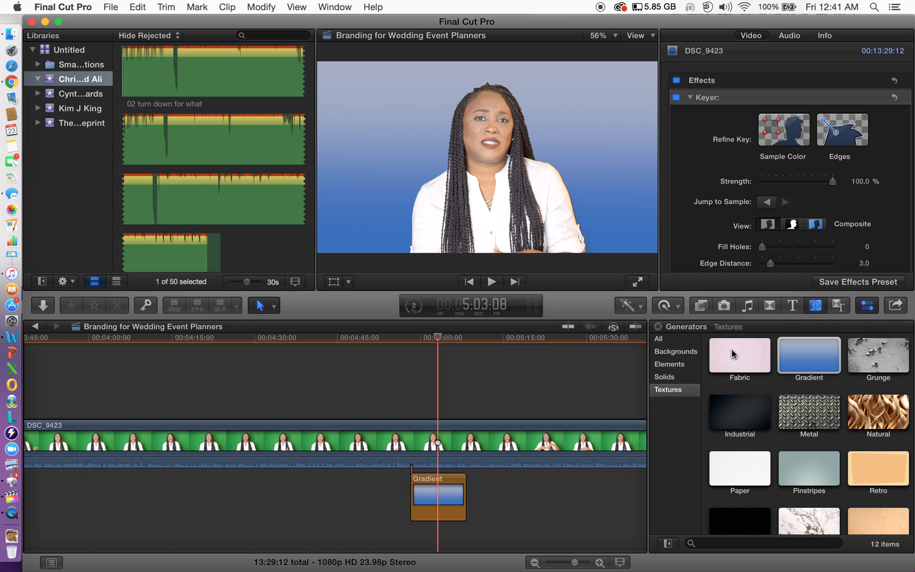
Switch the browser from the generator textures back to the Keying effects.
click(700, 305)
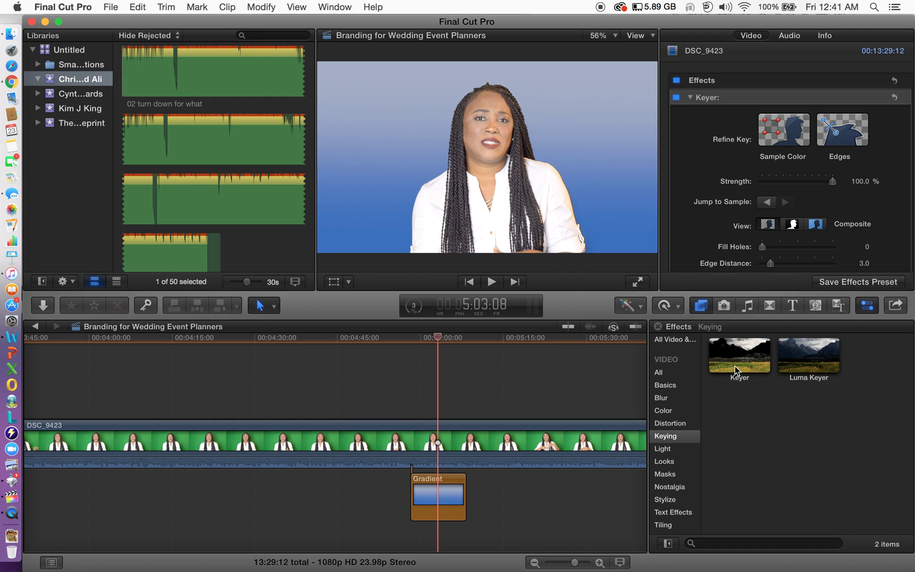
click(734, 326)
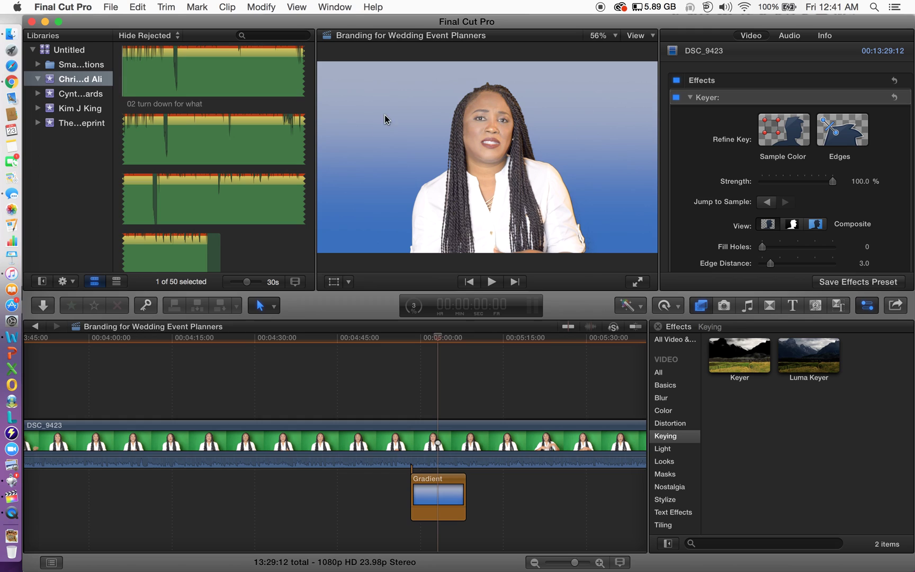